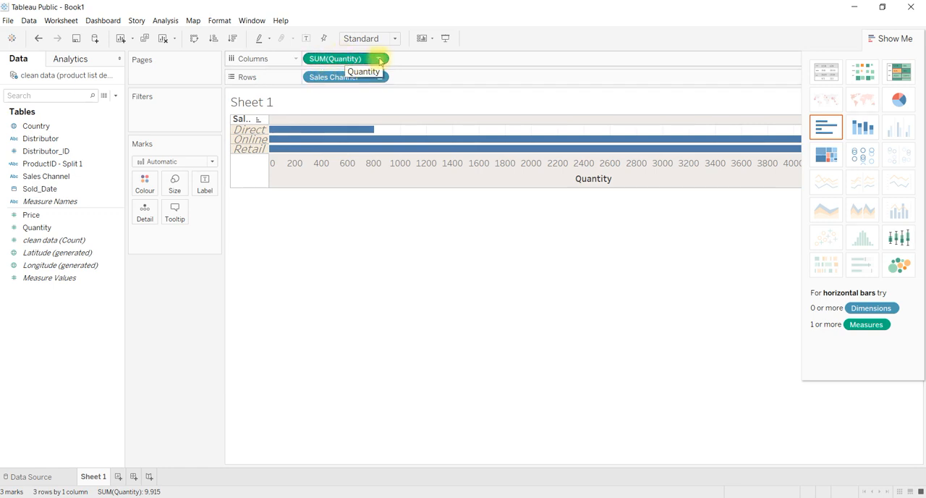
Step: Change the aggregation of the Quantity measure on Columns to Average
left_click(379, 61)
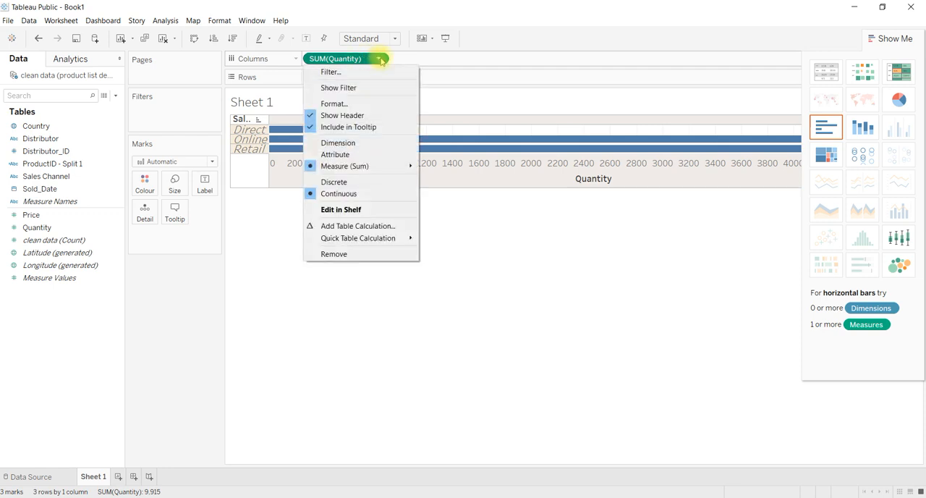
left_click(379, 61)
left_click(380, 61)
mouse_move(384, 168)
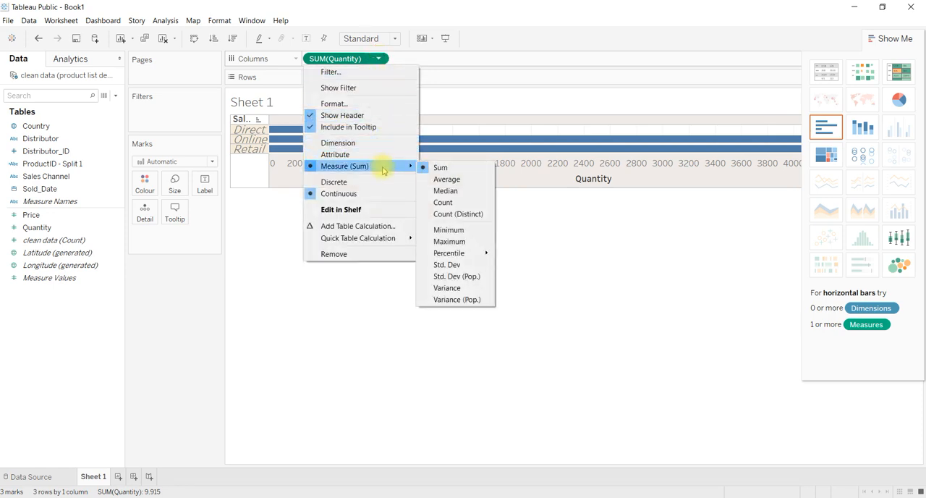
left_click(447, 180)
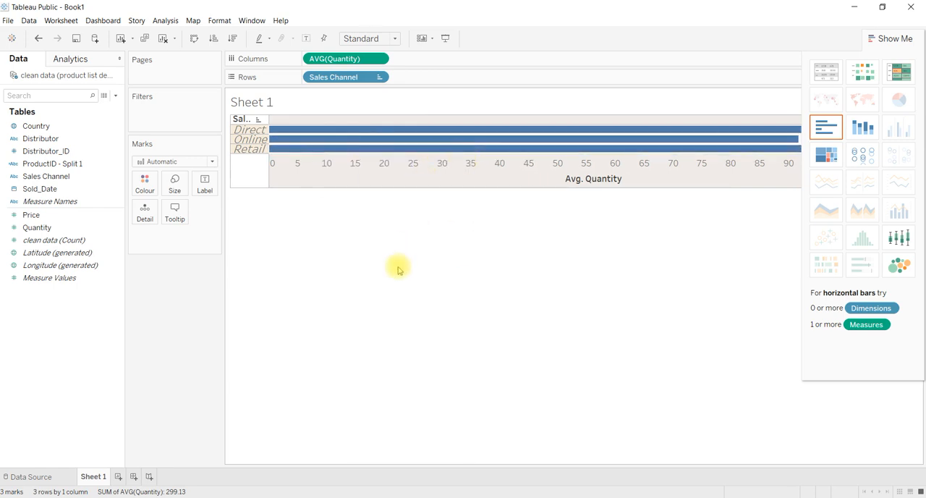
Step: Change the aggregation of the Quantity measure on Columns to Maximum
left_click(379, 59)
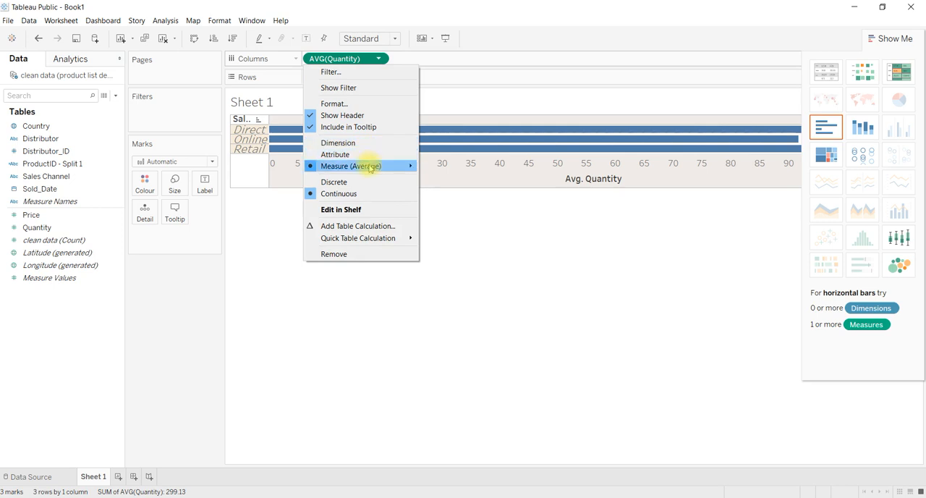
mouse_move(367, 166)
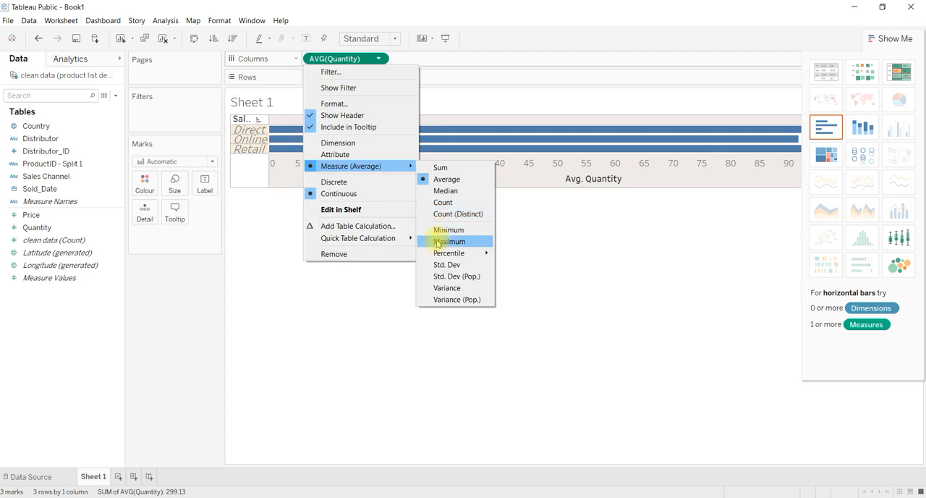
left_click(449, 241)
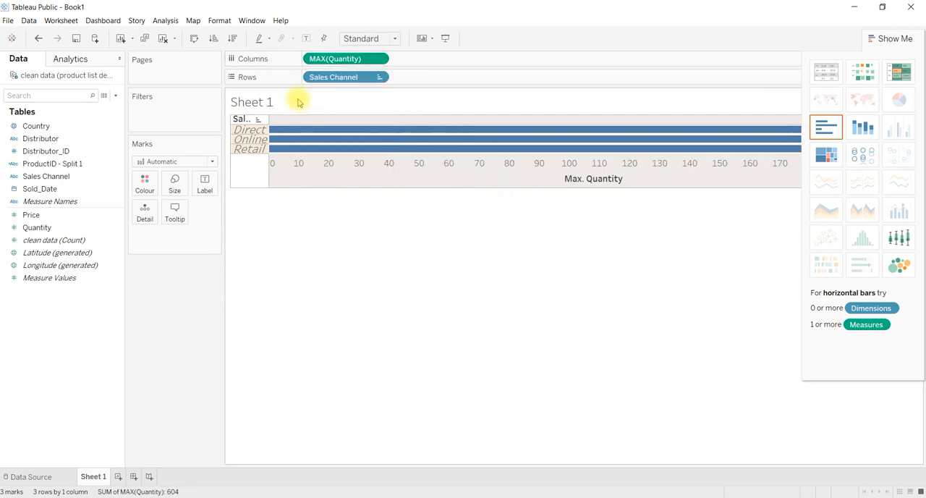
Step: Set the aggregation of the Quantity measure on Columns back to Sum
left_click(380, 58)
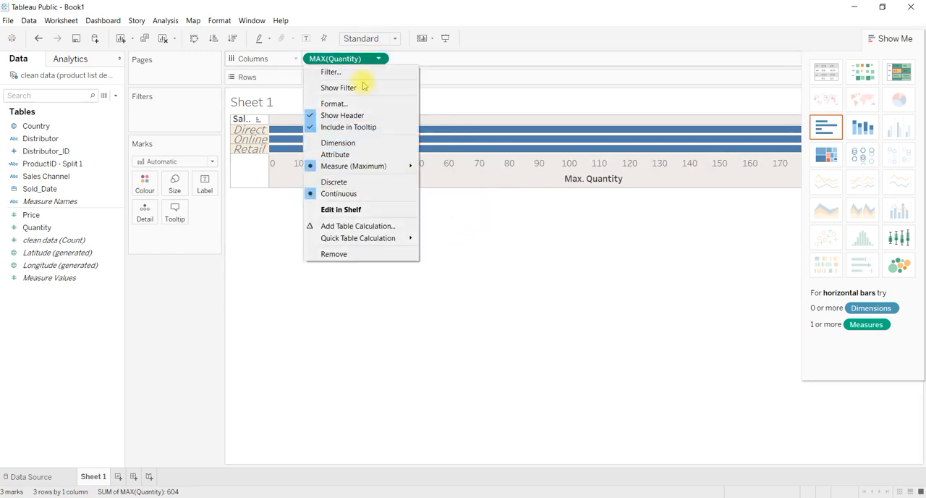
mouse_move(335, 168)
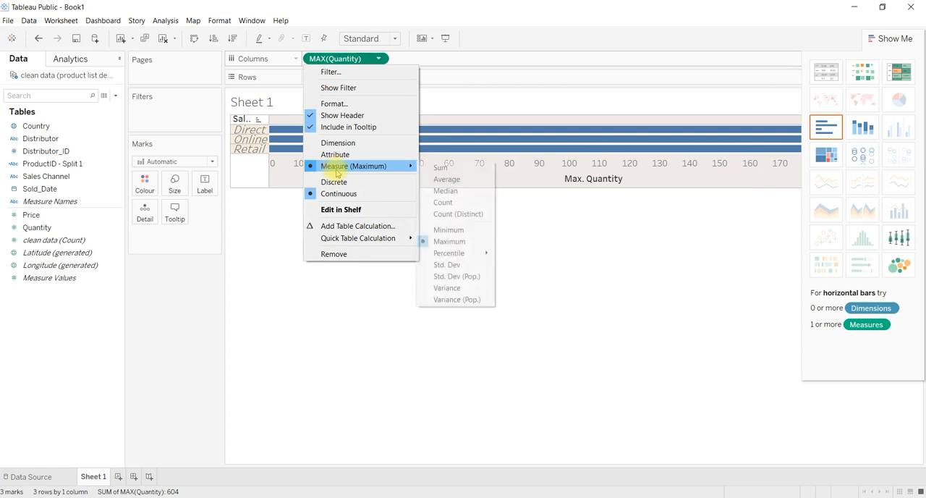
left_click(430, 170)
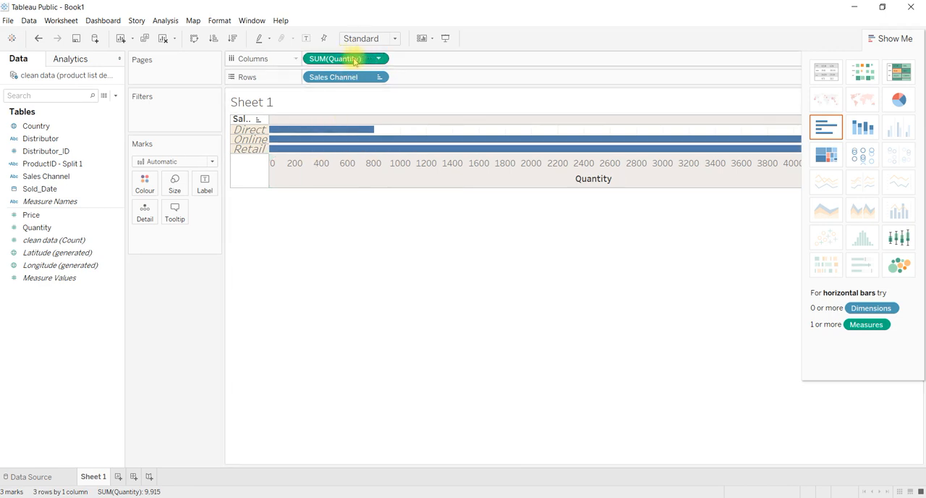
Step: Replace Quantity on Columns with Price followed by Quantity, and collapse the chart suggestions
left_click_drag(349, 60, 175, 292)
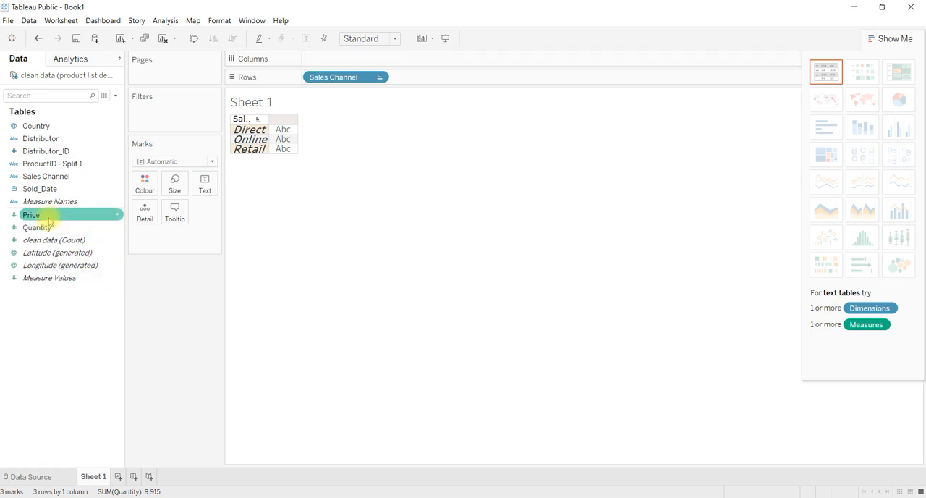
left_click_drag(71, 215, 359, 60)
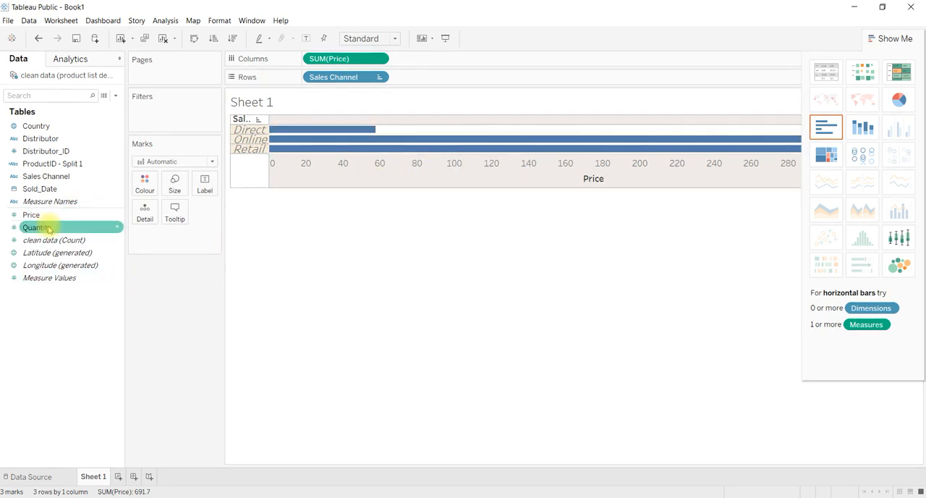
left_click_drag(48, 229, 423, 61)
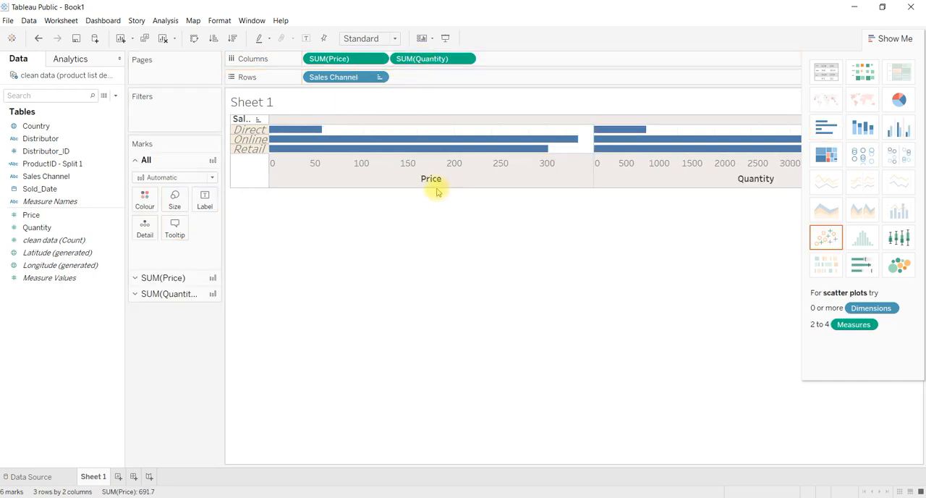
left_click(883, 42)
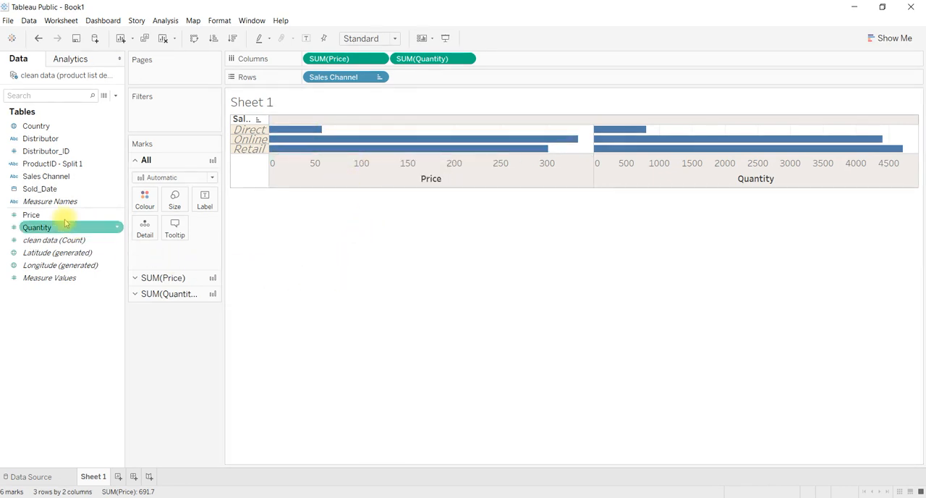
Step: Add Price and Quantity as labels for all marks and inspect the Direct bars
left_click_drag(49, 217, 206, 201)
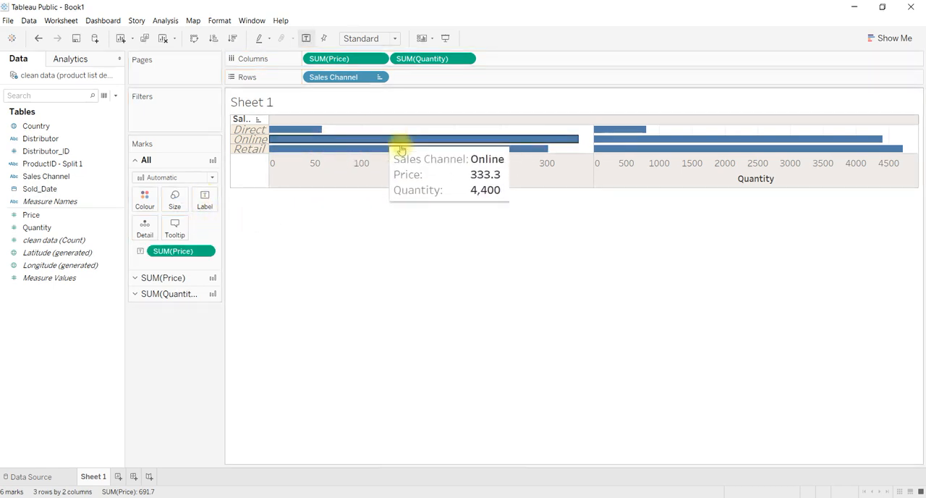
left_click_drag(56, 229, 204, 196)
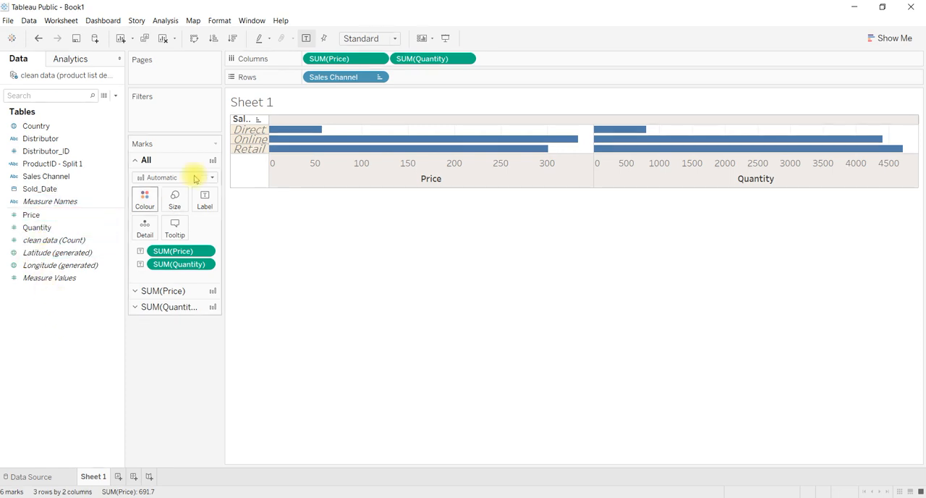
mouse_move(302, 131)
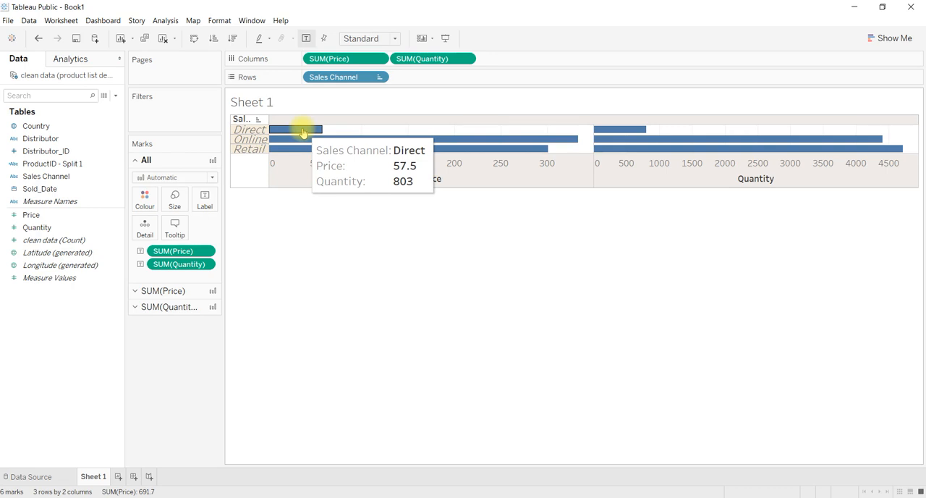
mouse_move(631, 131)
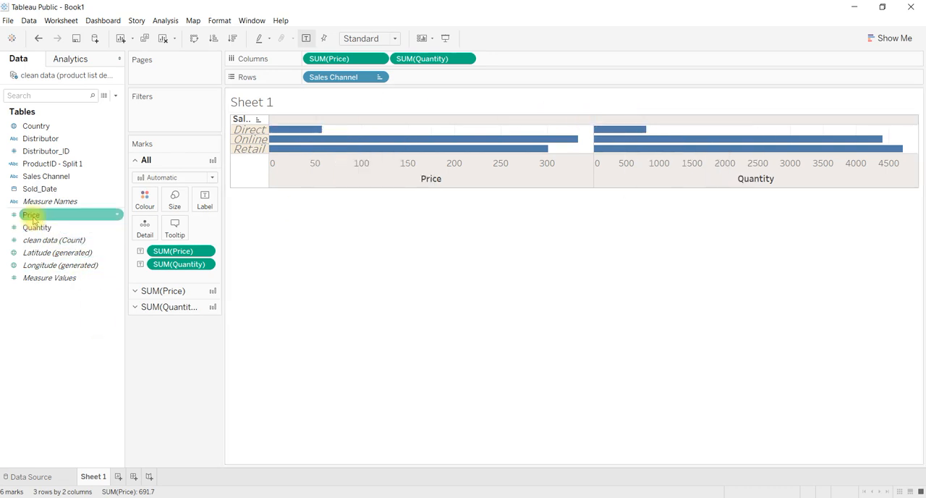
Step: Add Price to the detail and Country to the tooltip of all marks
left_click_drag(32, 219, 142, 232)
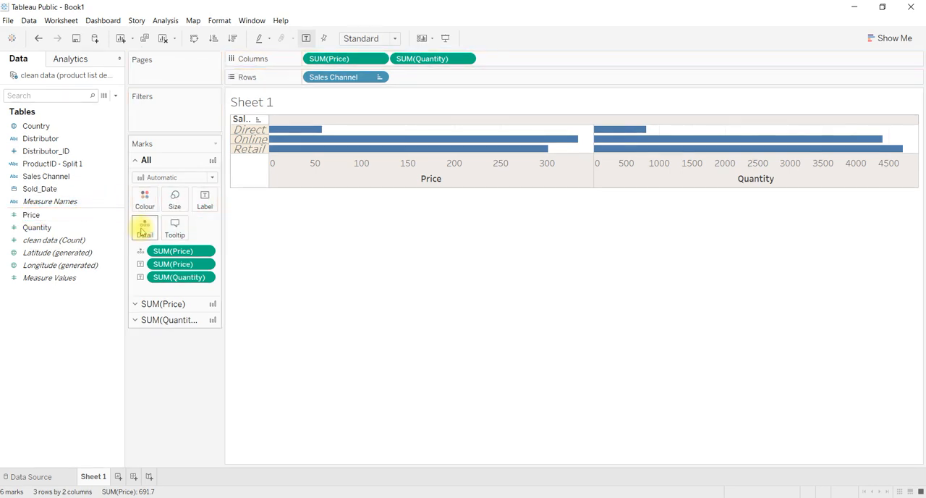
mouse_move(360, 156)
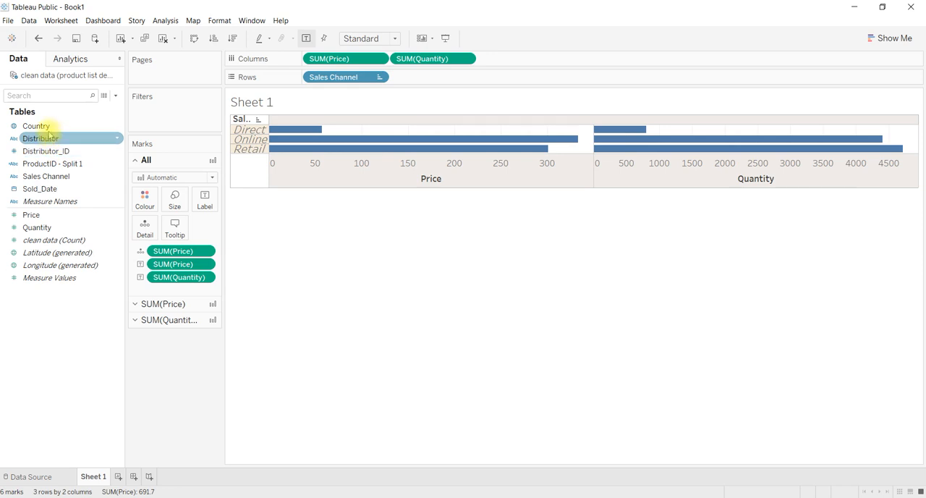
left_click_drag(41, 125, 174, 228)
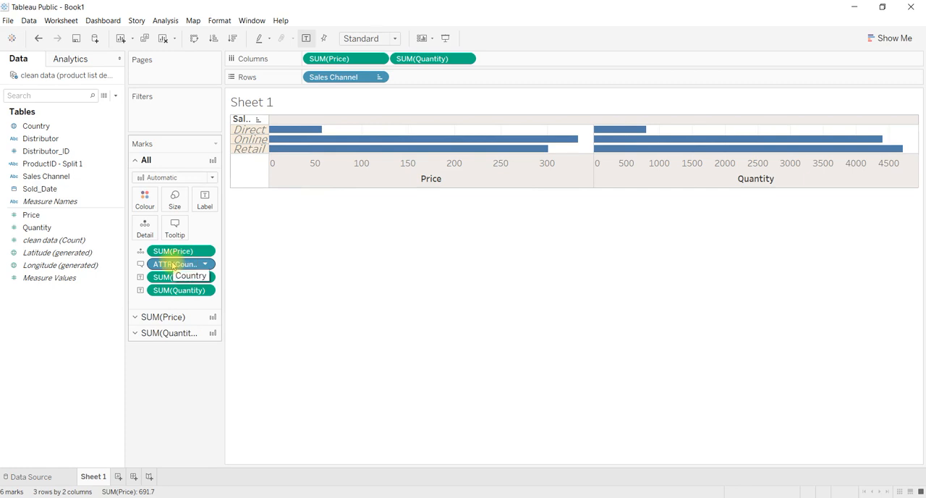
Step: Remove the Country tooltip, the Price detail, and the Price and Quantity labels from all marks
left_click_drag(171, 265, 167, 376)
left_click_drag(171, 250, 169, 374)
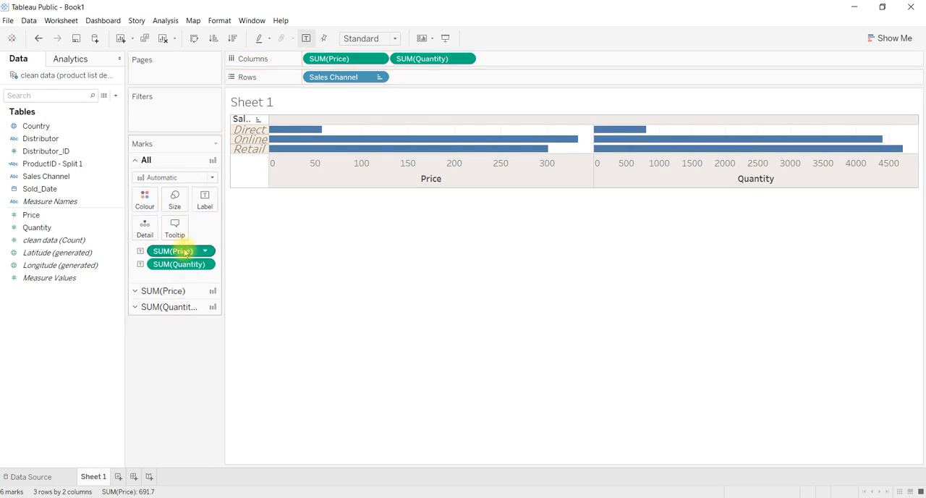
left_click_drag(183, 251, 168, 373)
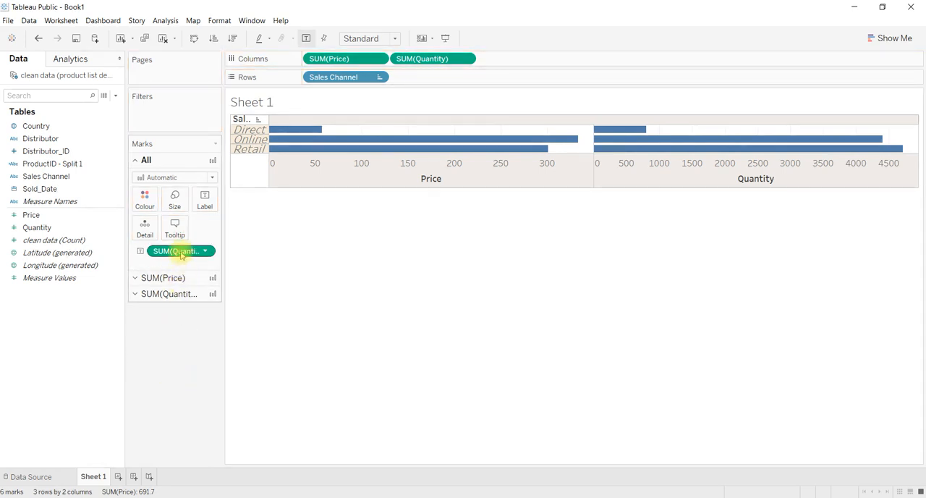
left_click_drag(179, 252, 171, 373)
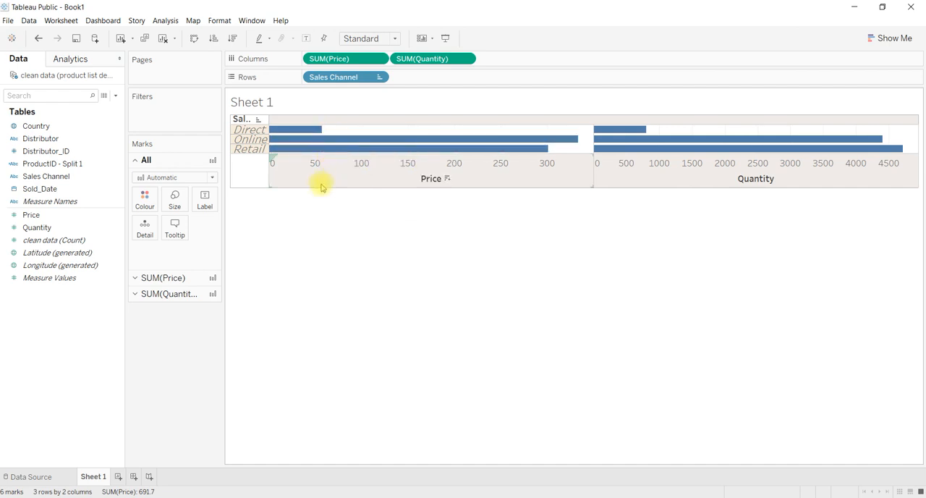
Step: Sort the sales channels in ascending order by Price, and re-sort them in ascending order by Quantity
left_click(215, 39)
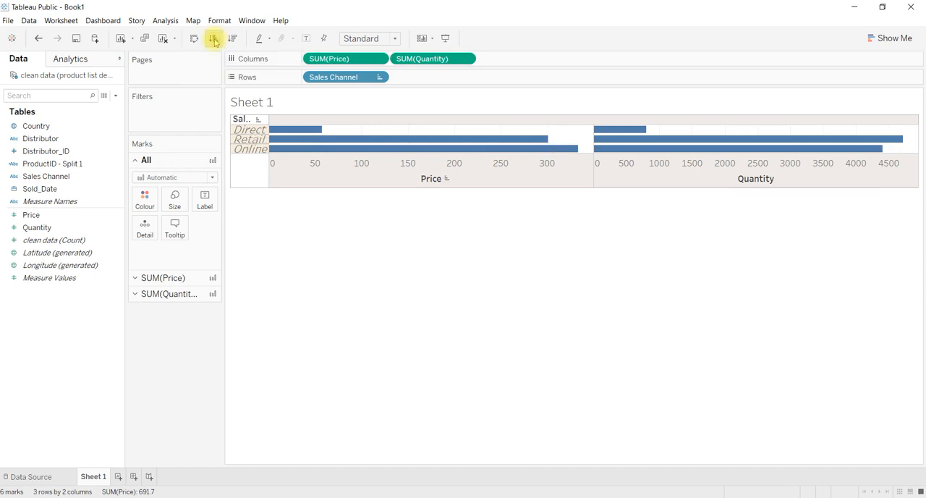
left_click(634, 170)
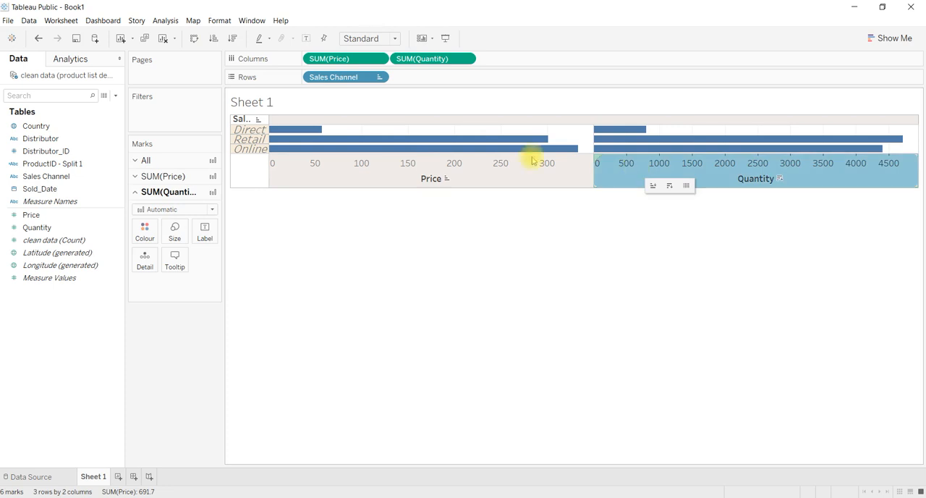
left_click(214, 40)
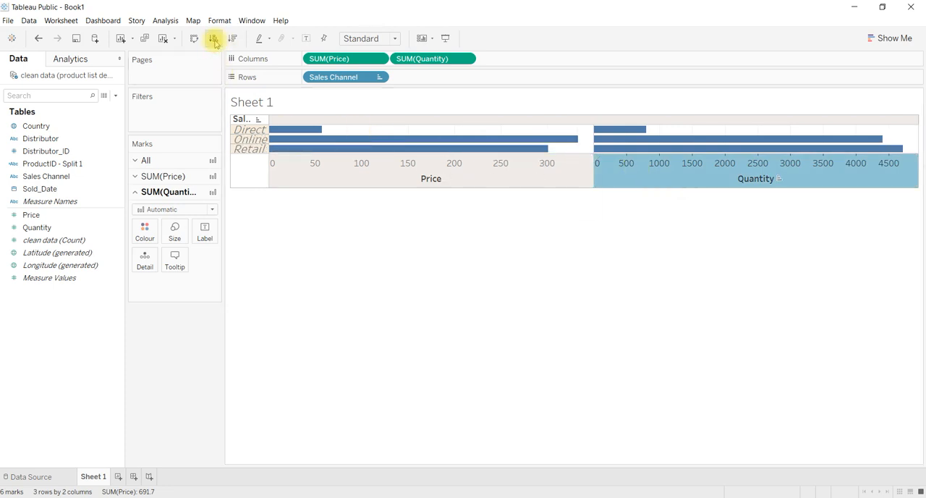
Step: Sort the sales channels in descending order by Quantity, and return them to ascending order
left_click(233, 41)
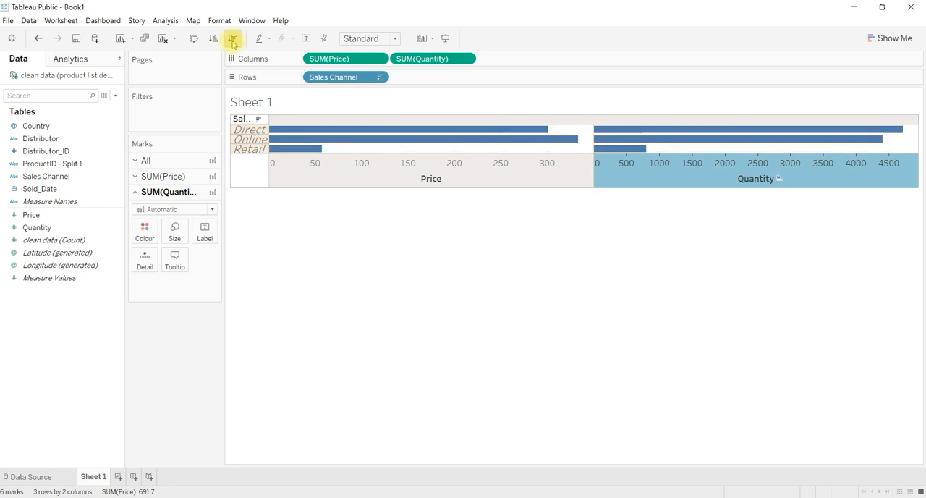
left_click(232, 41)
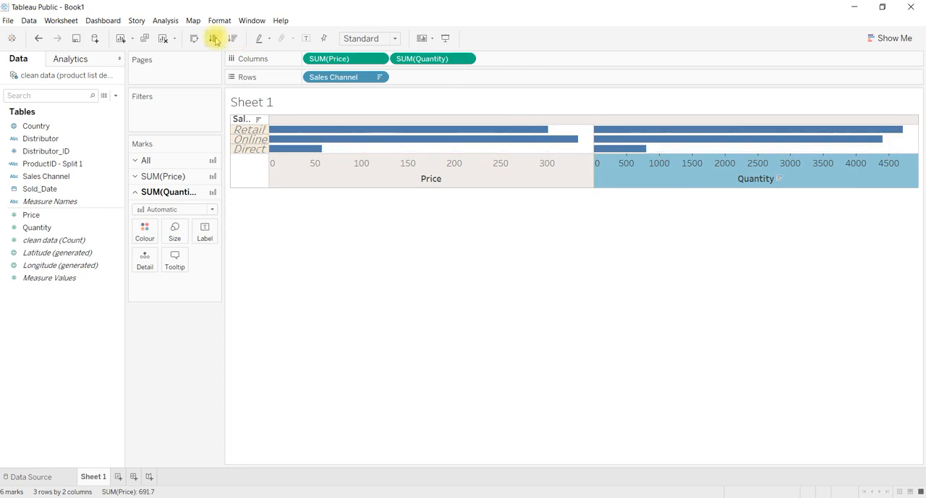
left_click(214, 41)
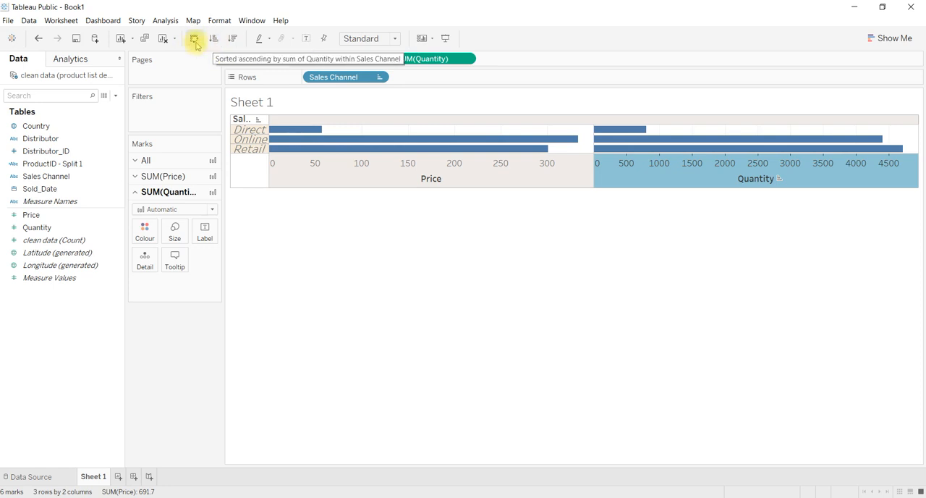
Step: Swap the rows and columns to try vertical bars, and swap them back to horizontal bars
left_click(194, 40)
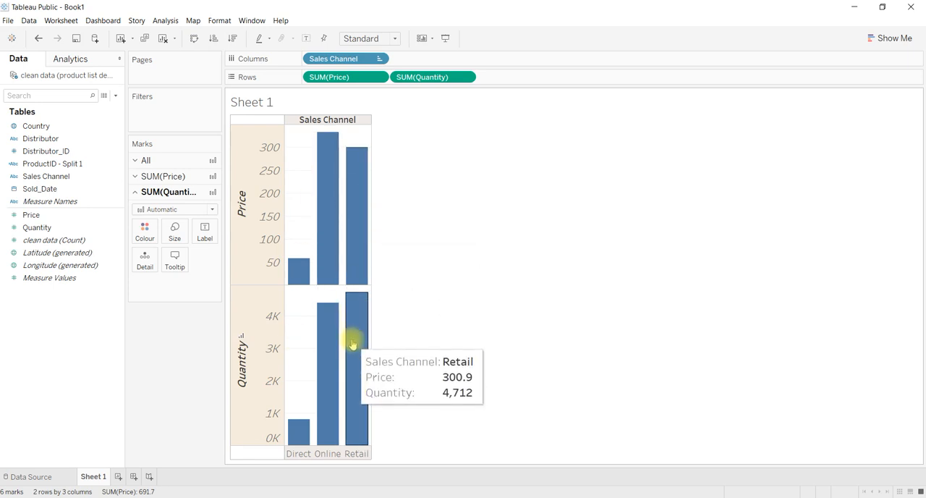
left_click(193, 40)
left_click(194, 42)
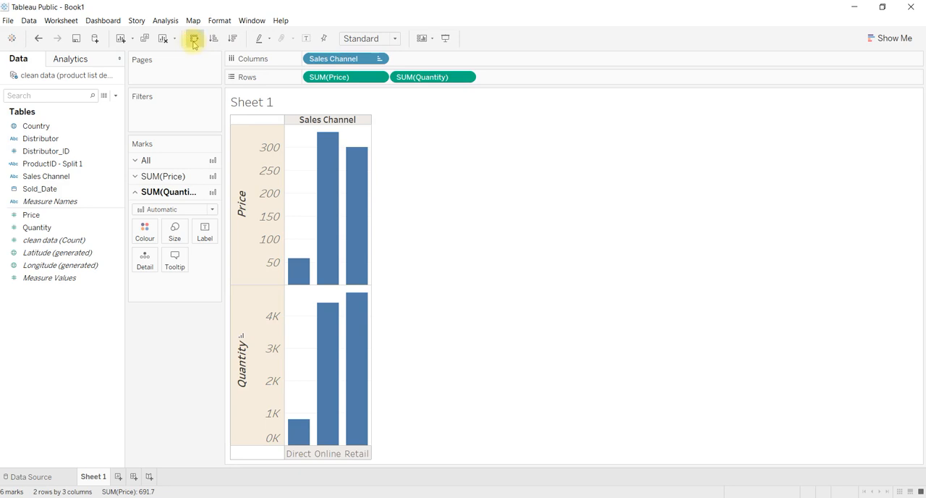
left_click(194, 42)
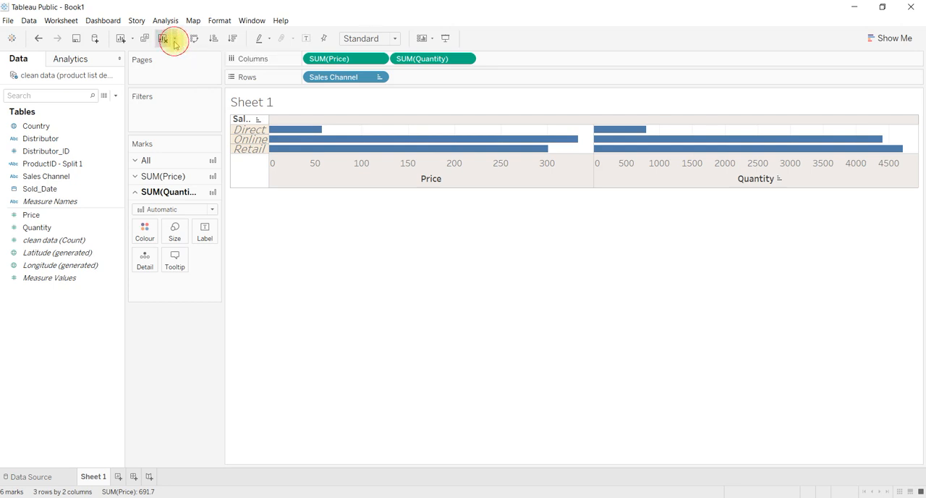
Step: Clear the worksheet formatting of Sheet 1
left_click(174, 40)
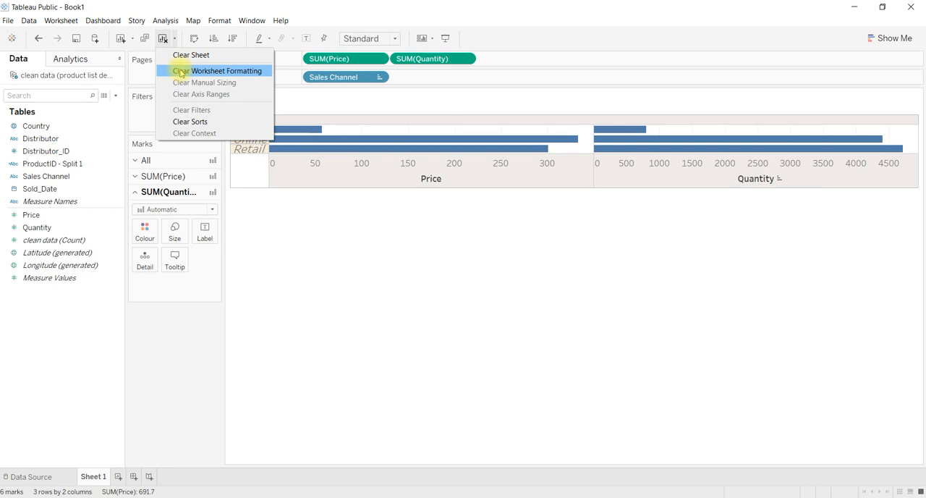
left_click(181, 73)
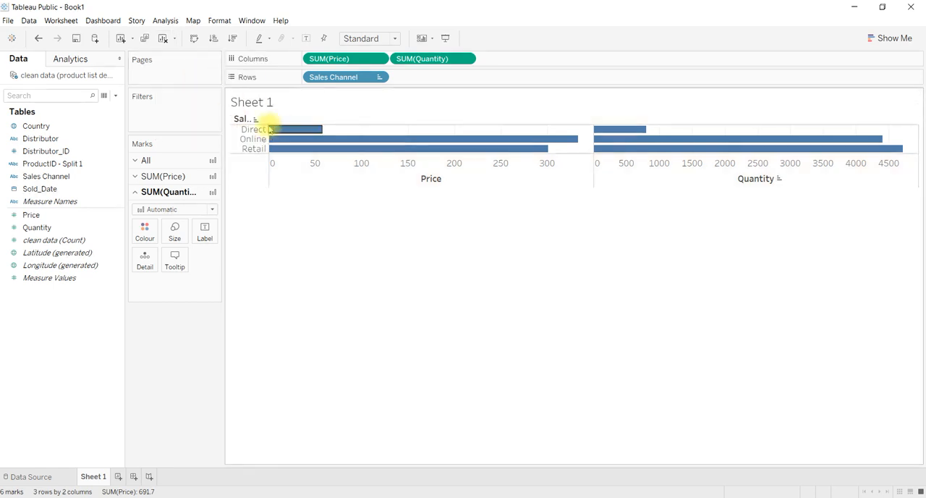
left_click(221, 21)
left_click(225, 24)
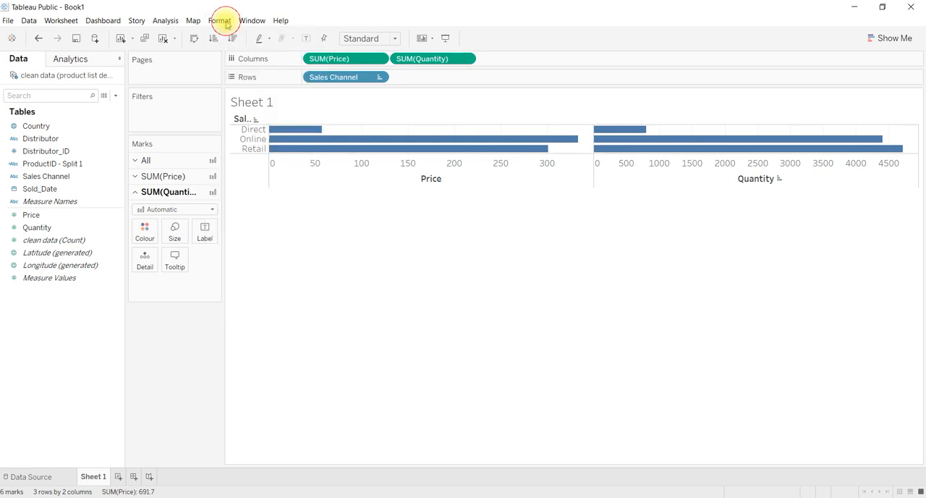
Step: Clear the whole sheet, and chart Quantity in the columns against Country in the rows
left_click(174, 42)
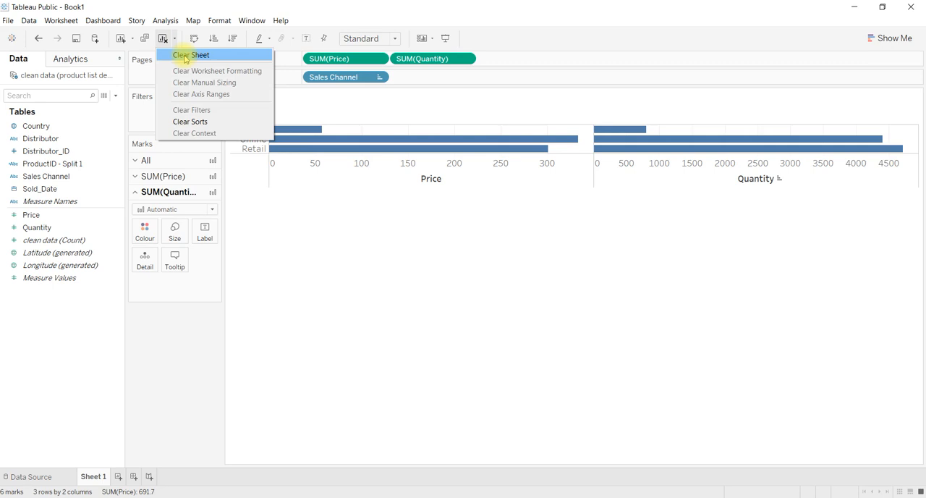
left_click(184, 56)
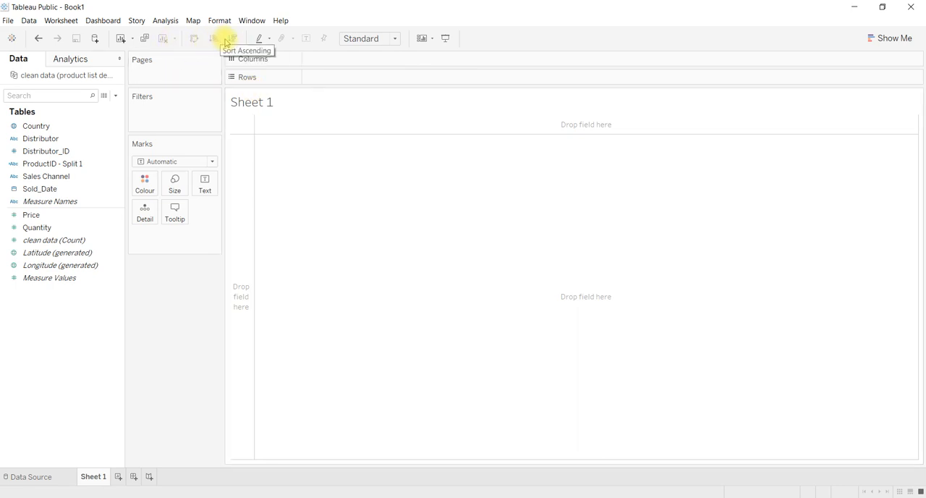
left_click(100, 229)
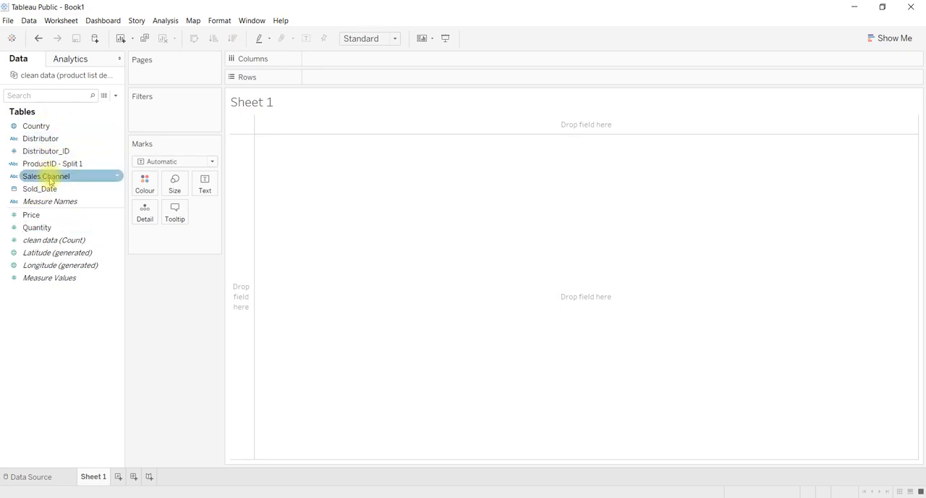
left_click_drag(55, 132, 336, 83)
left_click_drag(43, 230, 337, 65)
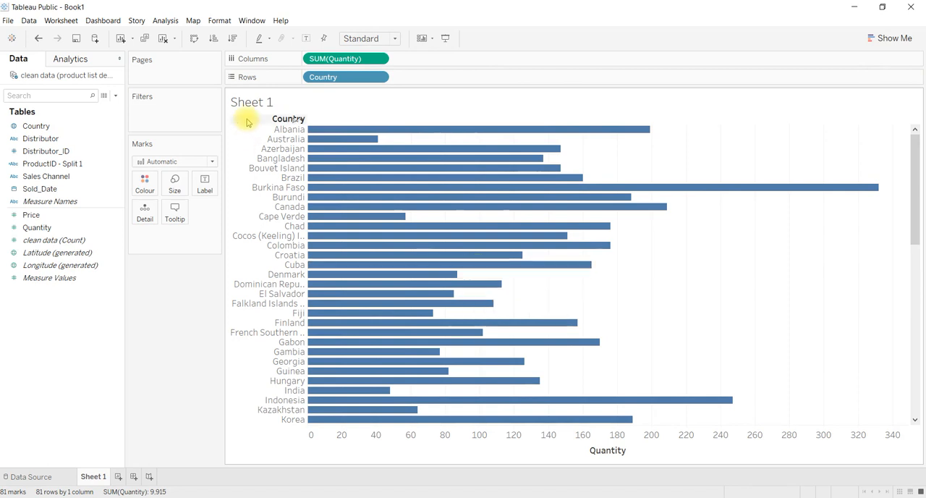
Step: Sort the countries in ascending order by Quantity, and re-sort them in descending order
left_click(215, 40)
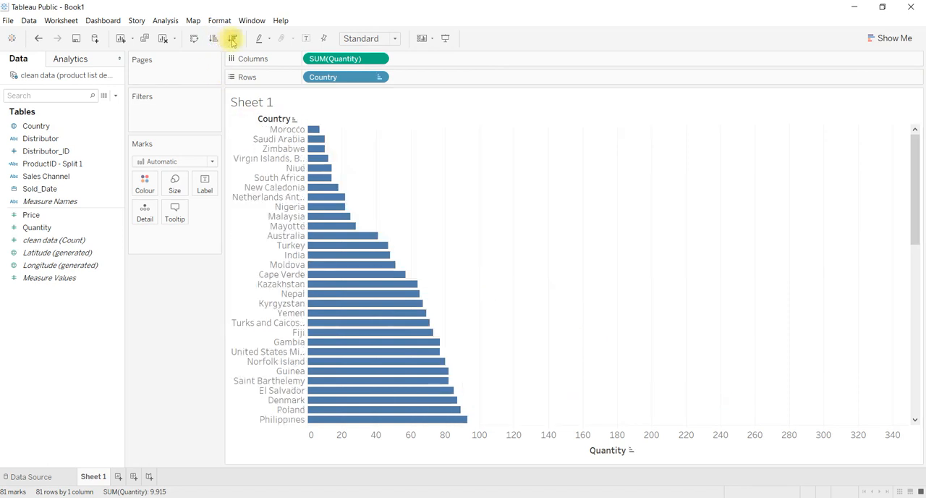
left_click(232, 42)
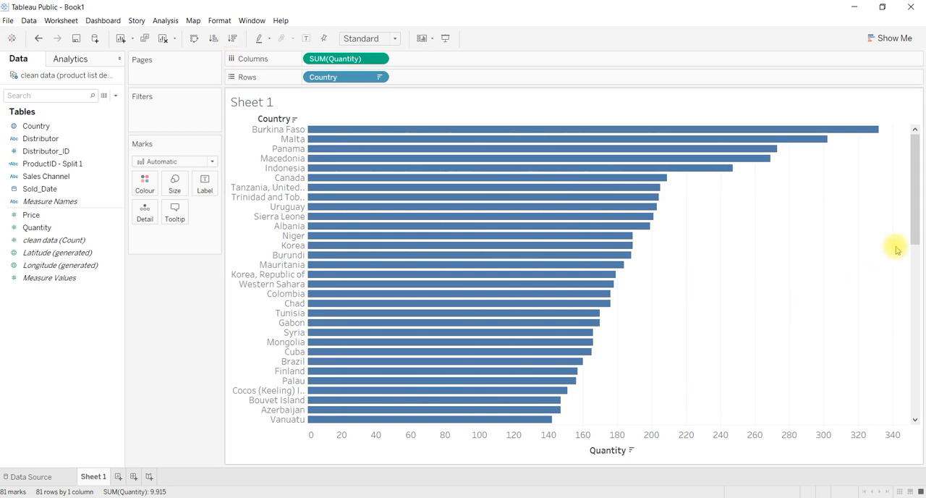
left_click_drag(914, 233, 916, 174)
mouse_move(410, 144)
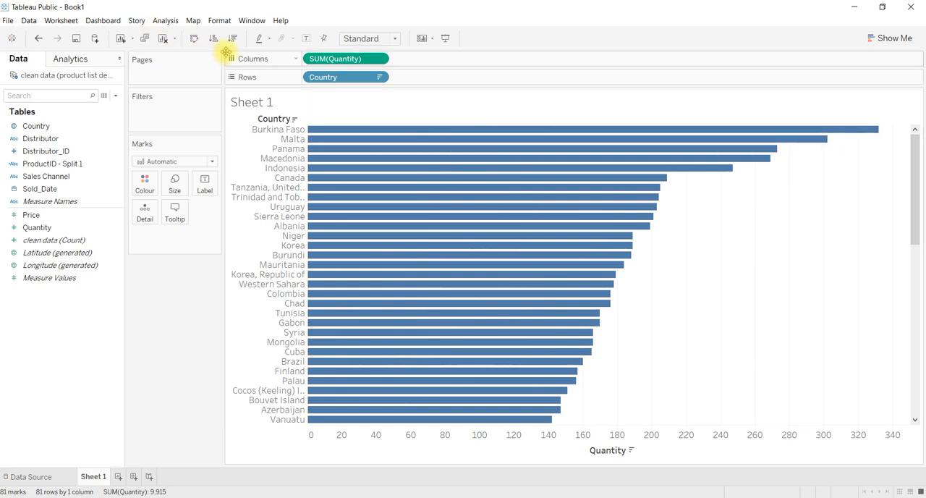
Step: Swap the rows and columns of the country chart to try vertical bars, and swap them back
left_click(194, 41)
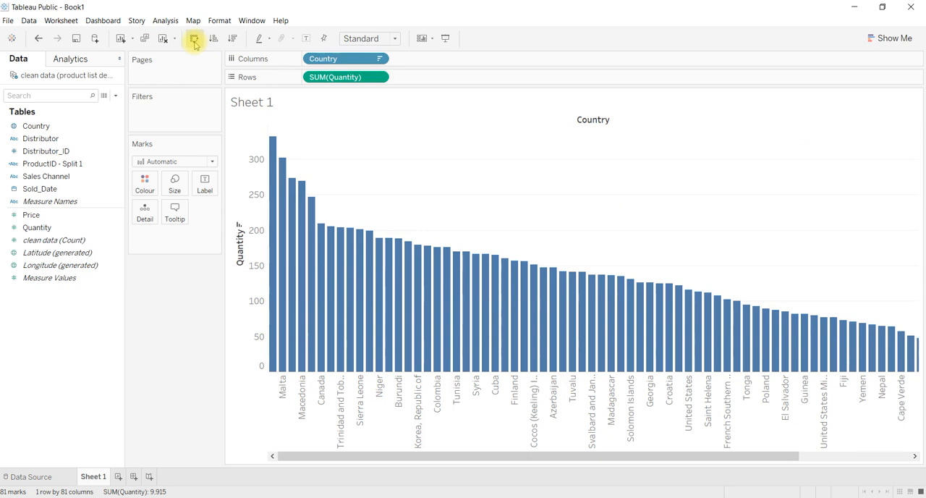
left_click(194, 40)
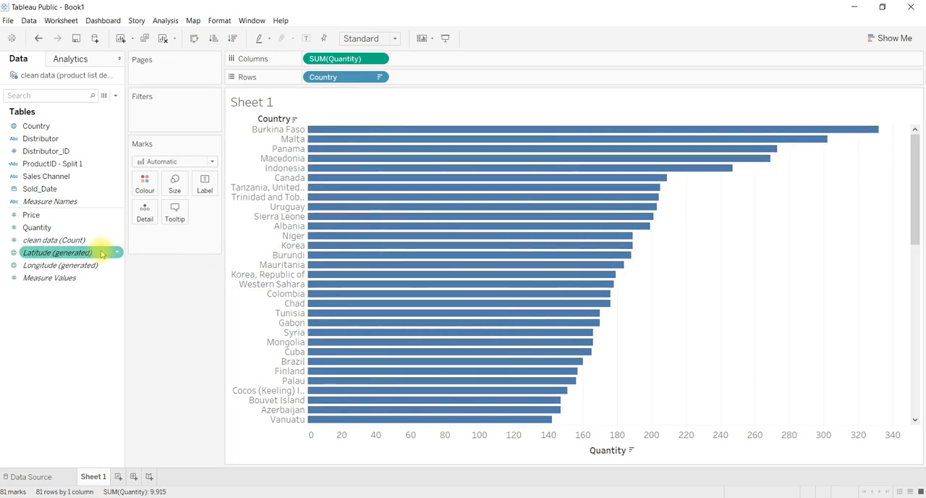
Step: Colour the country bars by Quantity and look through the colour gradient along the list
left_click(36, 228)
mouse_move(36, 230)
left_mouse_down()
mouse_move(108, 175)
mouse_move(144, 186)
left_mouse_up()
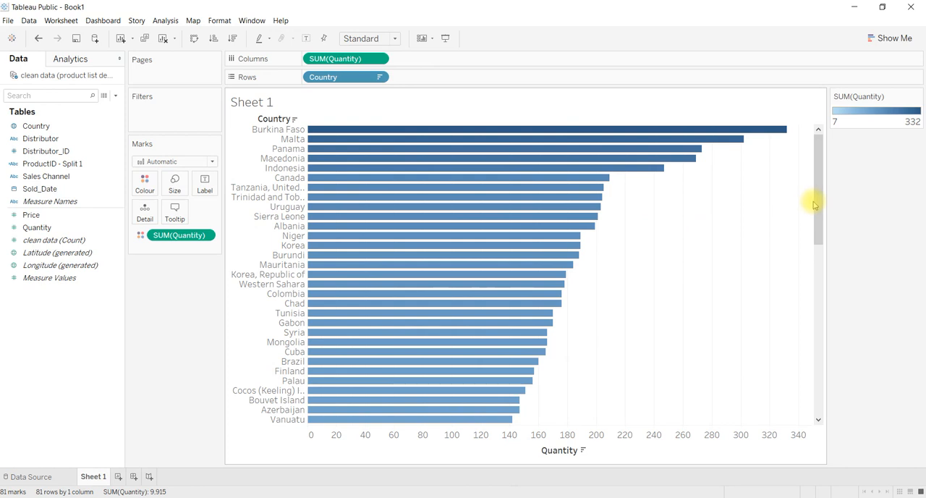
left_click_drag(818, 231, 823, 407)
left_click_drag(827, 336, 833, 173)
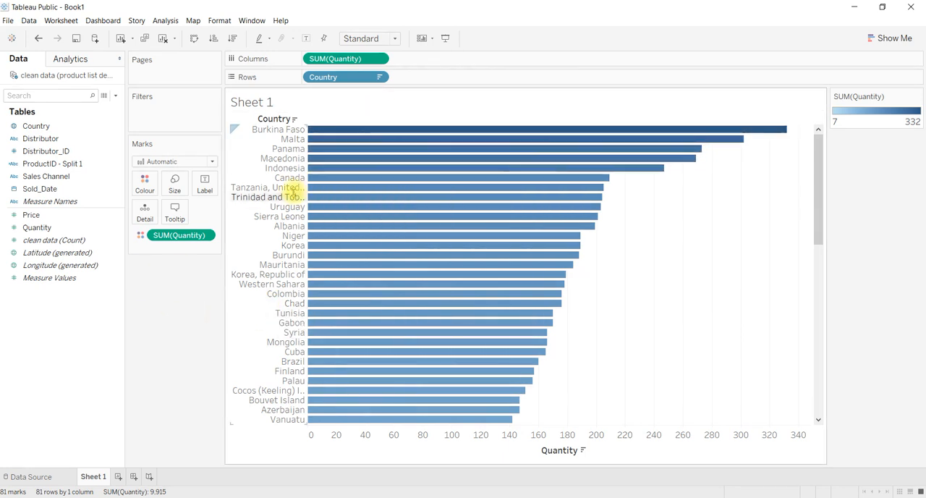
Step: Size the country bars by Quantity and look over the varying bar thickness
mouse_move(170, 239)
left_mouse_down()
mouse_move(172, 271)
mouse_move(169, 255)
left_mouse_up()
left_click_drag(28, 228, 174, 182)
mouse_move(325, 162)
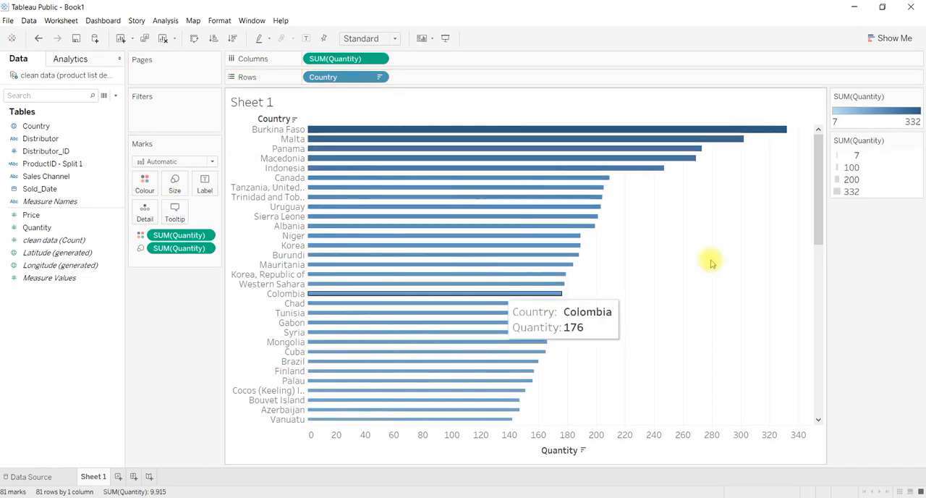
left_click_drag(820, 239, 844, 196)
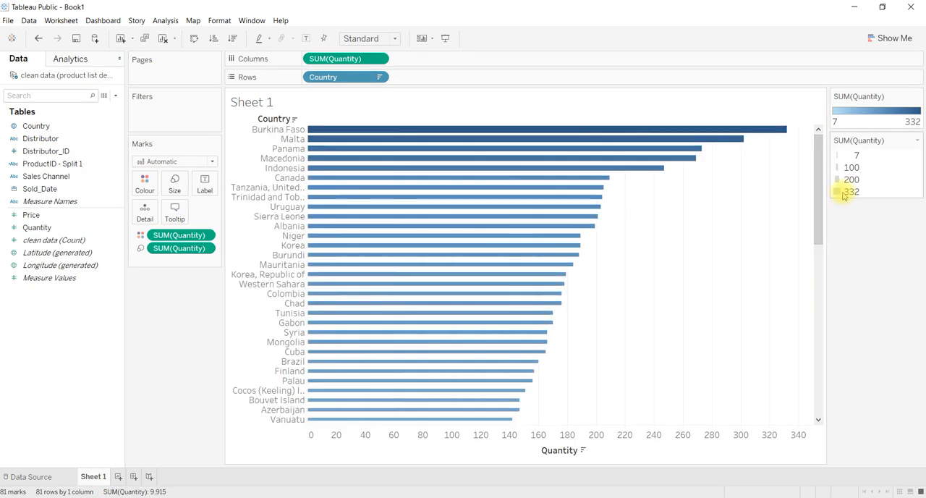
Step: Label the country bars with their Quantity and look over the labels
mouse_move(410, 288)
left_click_drag(40, 228, 205, 181)
mouse_move(769, 130)
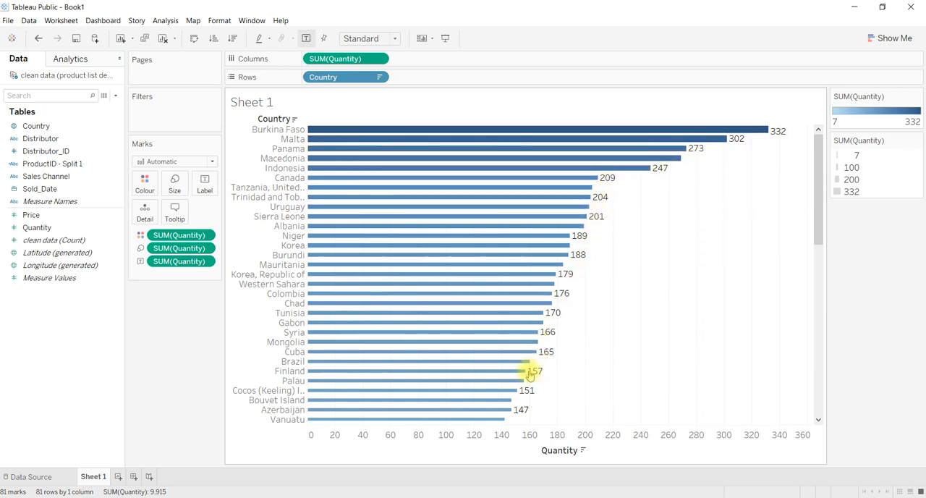
scroll(525, 400, "down", 1)
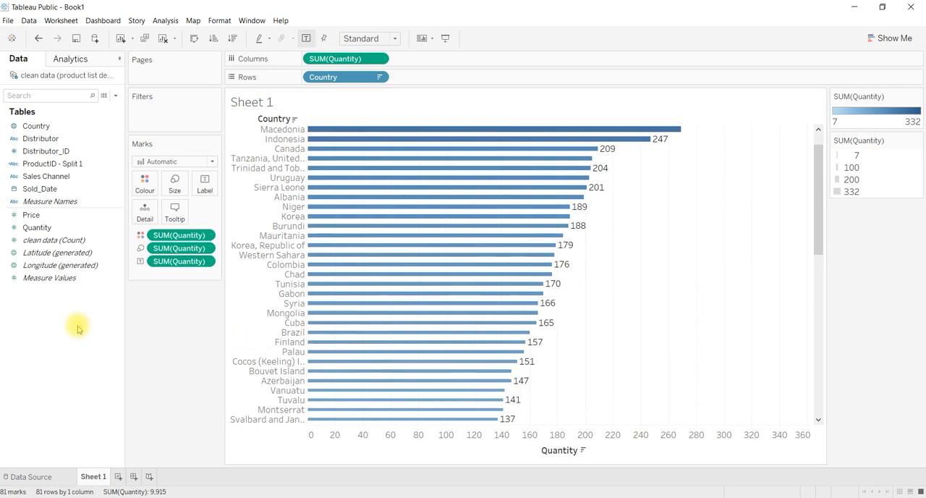
Step: Add Price to the bars' tooltip, check it on a bar, and remove Price from the marks again
left_click(53, 267)
left_click(29, 226)
left_click_drag(31, 214, 178, 211)
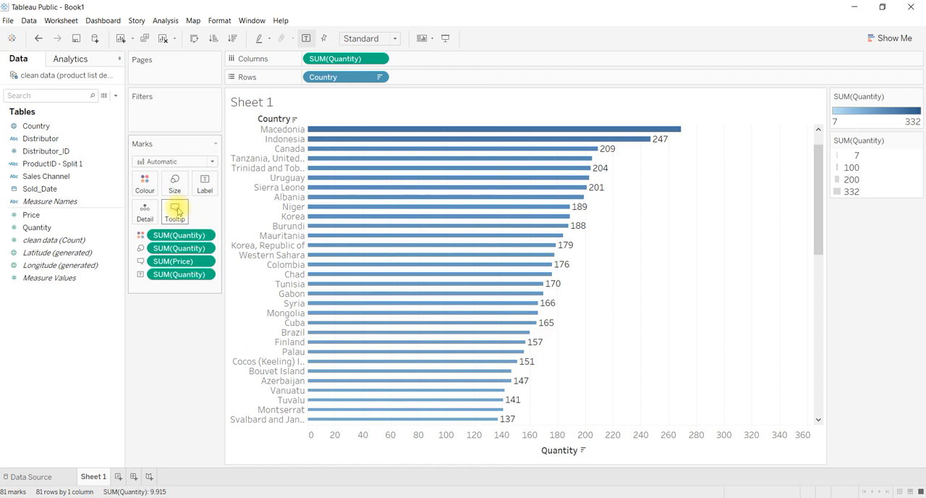
mouse_move(472, 130)
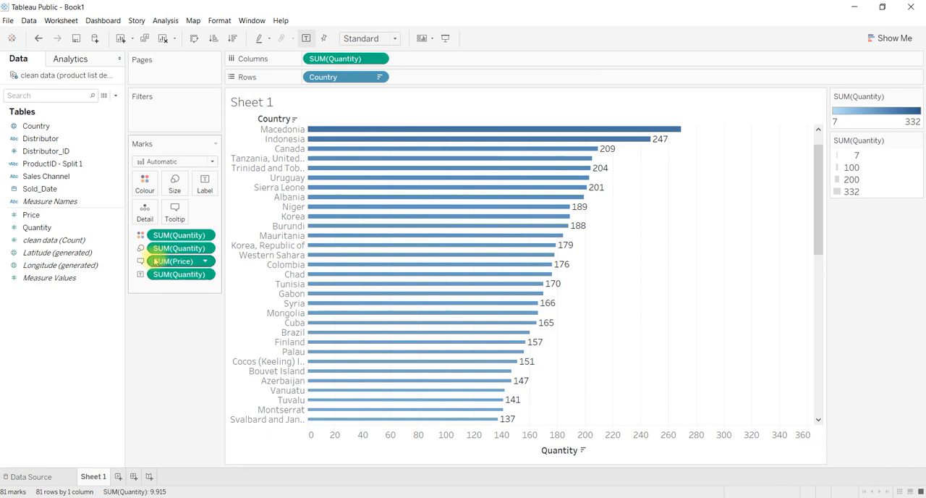
left_click_drag(172, 262, 170, 346)
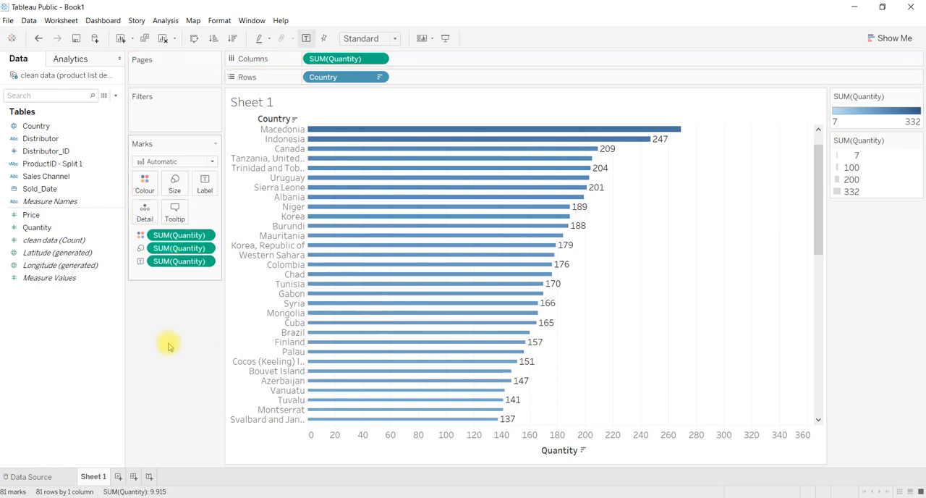
mouse_move(369, 169)
mouse_move(400, 133)
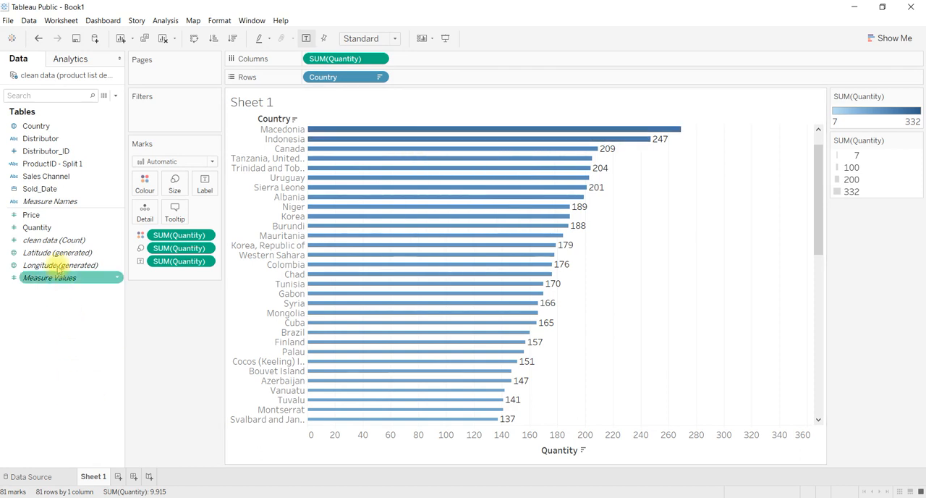
Step: Add Distributor as a detail of the bars, inspect the tooltips of several countries, and remove Distributor again
left_click_drag(43, 138, 141, 210)
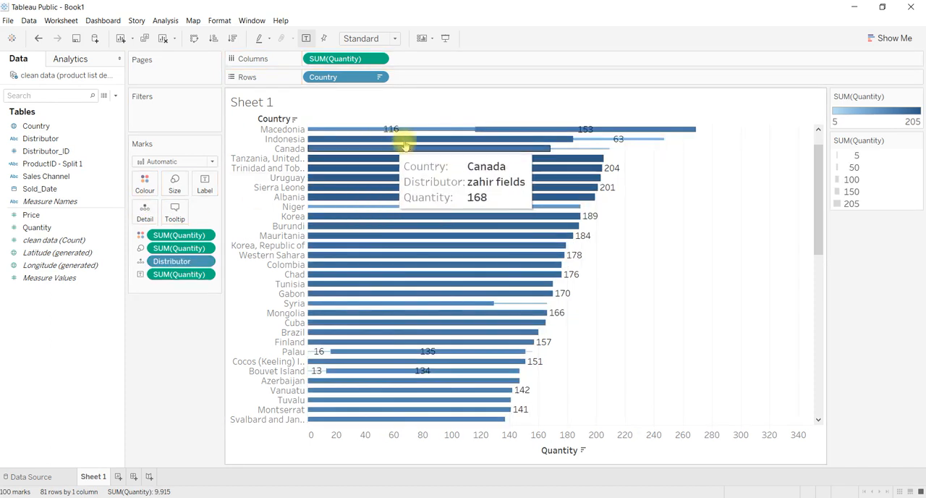
mouse_move(378, 129)
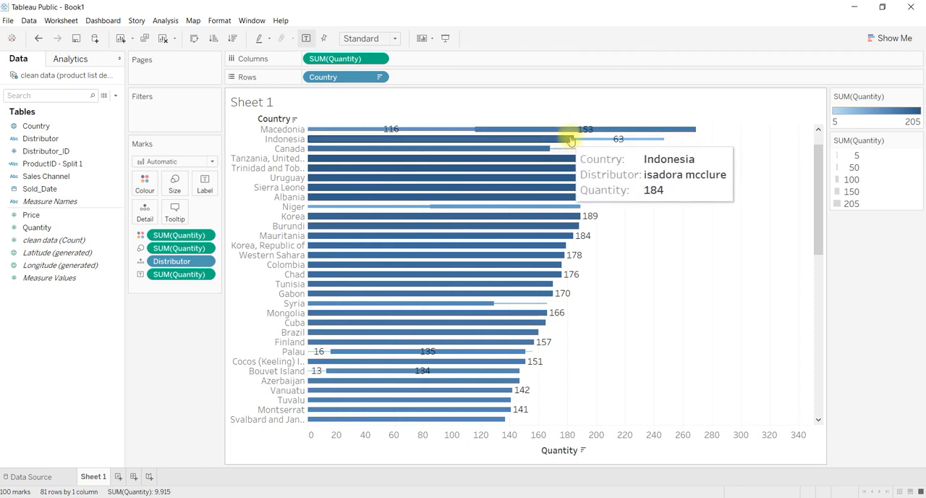
mouse_move(464, 155)
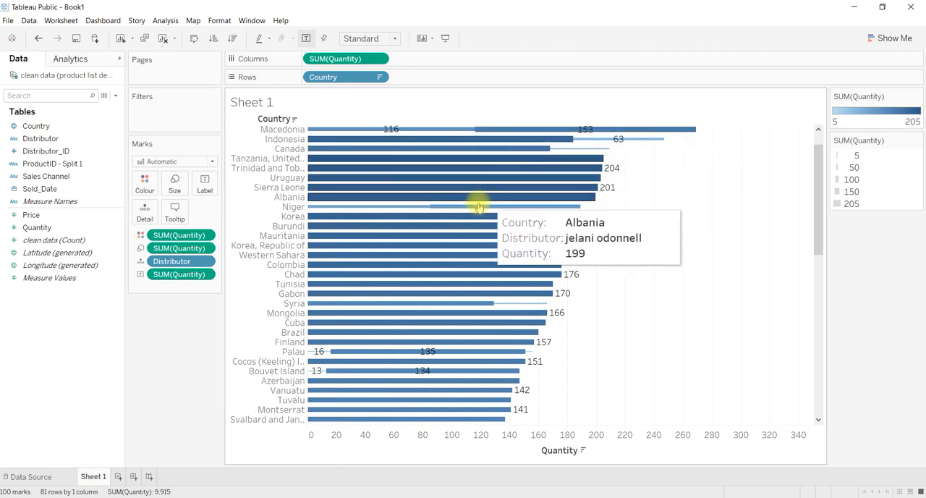
mouse_move(451, 206)
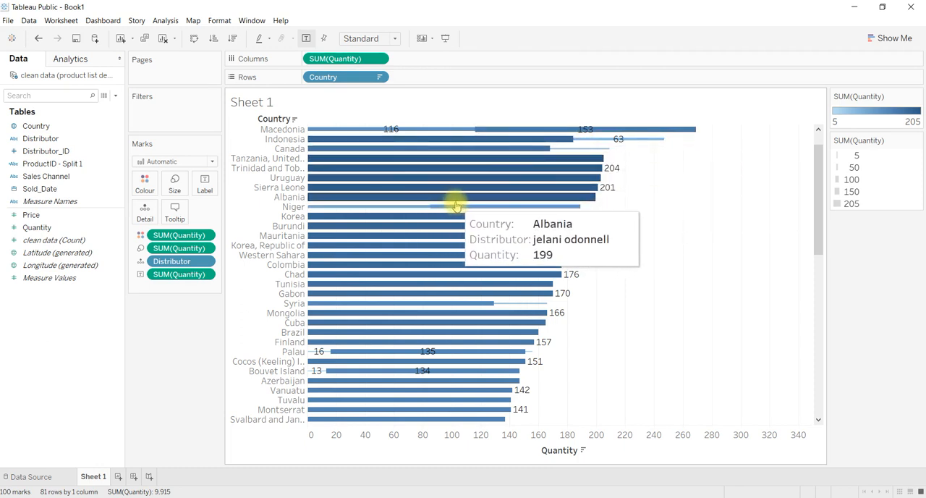
mouse_move(410, 209)
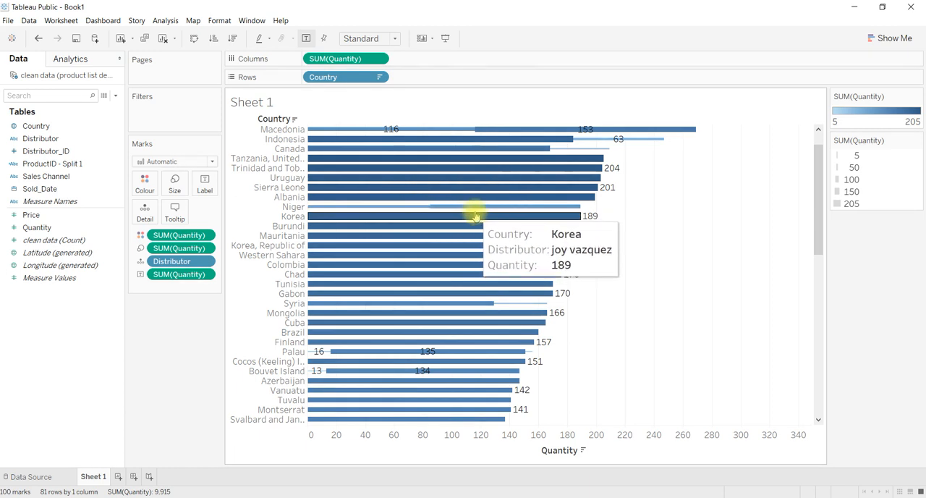
mouse_move(386, 298)
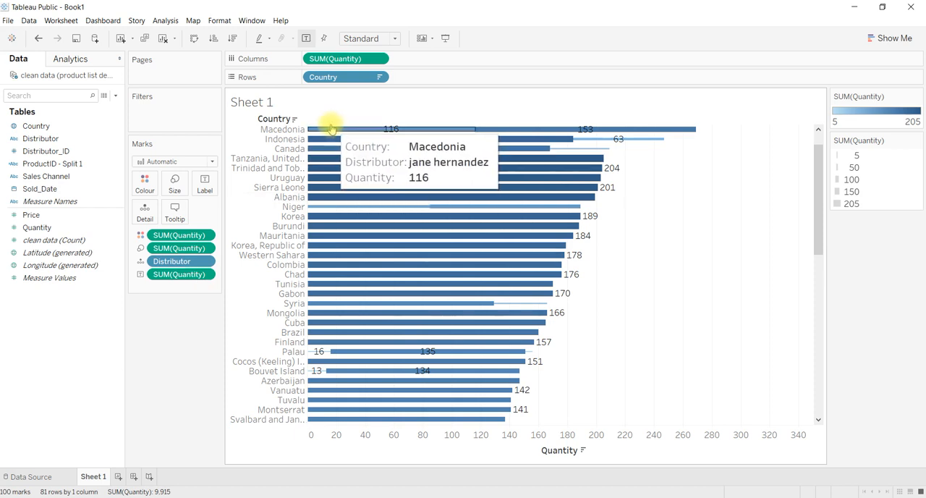
mouse_move(550, 154)
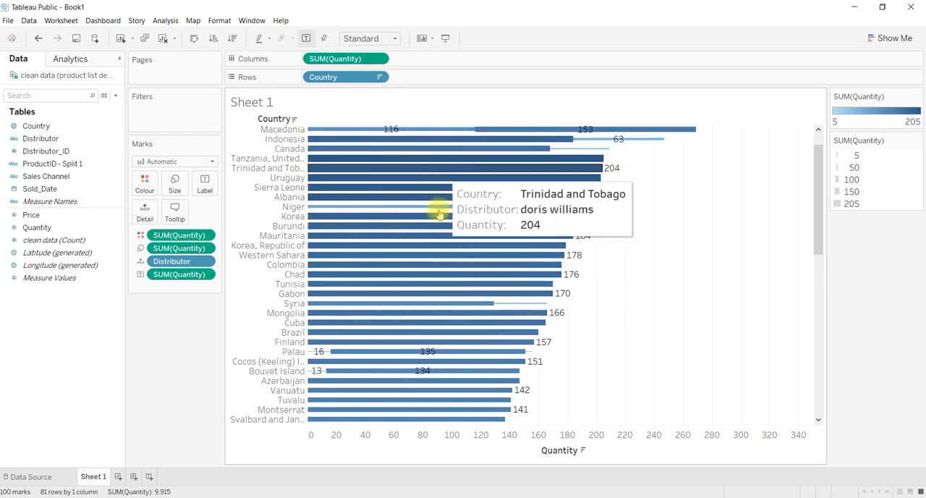
left_click_drag(175, 264, 176, 345)
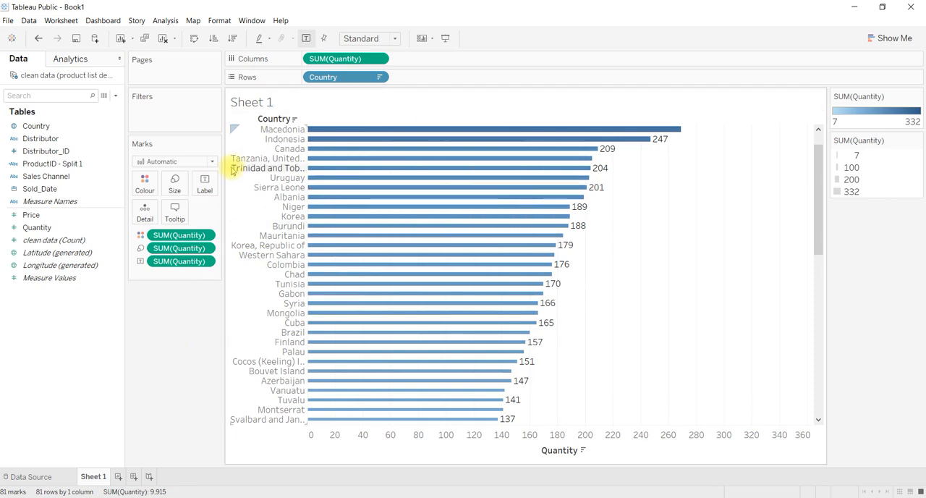
Step: Add Sales Channel as a detail of the bars, and replace Quantity with Sales Channel as their colour
left_click_drag(33, 178, 145, 208)
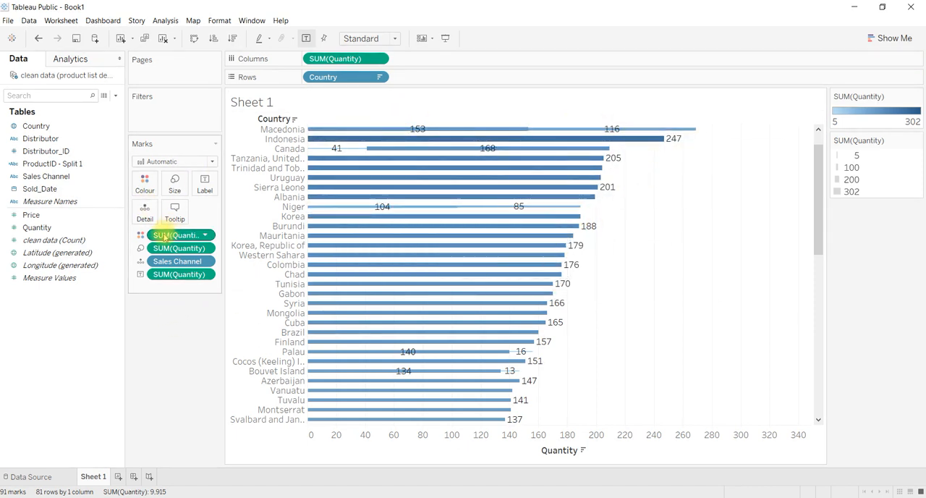
left_click_drag(163, 235, 162, 326)
left_click(47, 229)
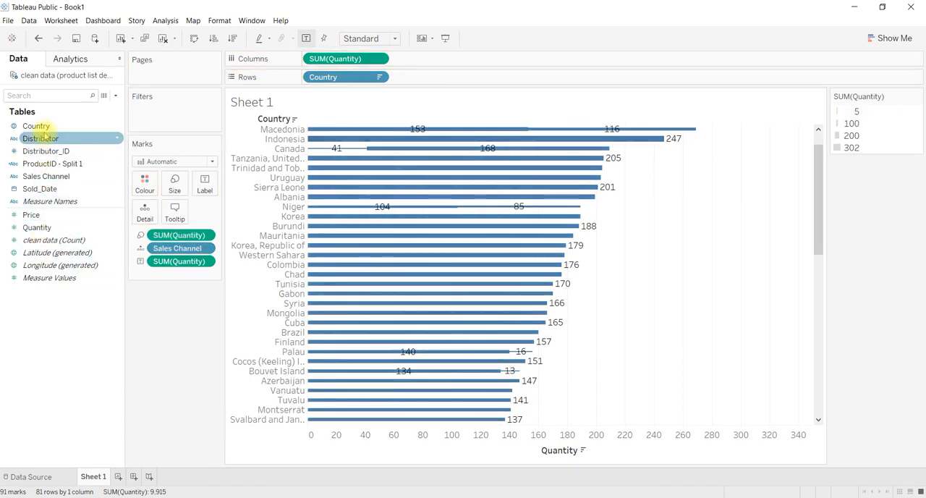
left_click_drag(41, 176, 145, 183)
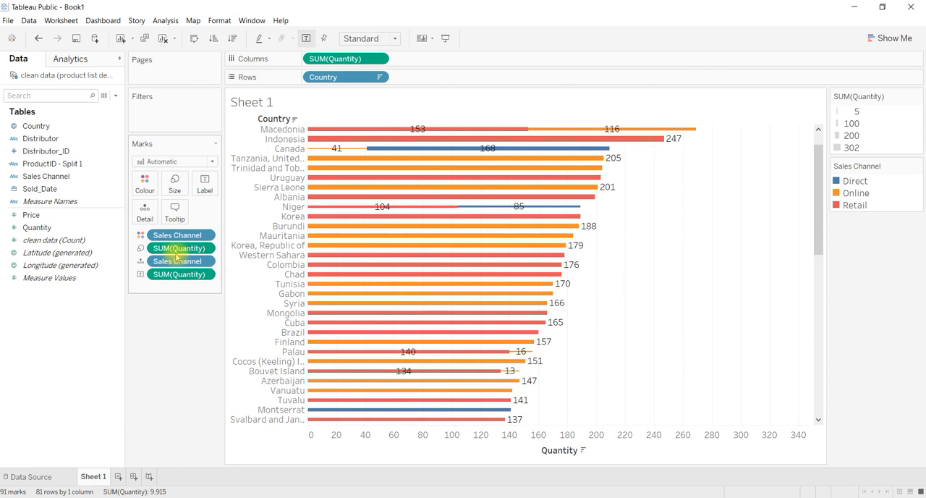
Step: Remove Quantity from the bar size, and remove and re-add Quantity as the bar labels
left_click_drag(174, 247, 169, 328)
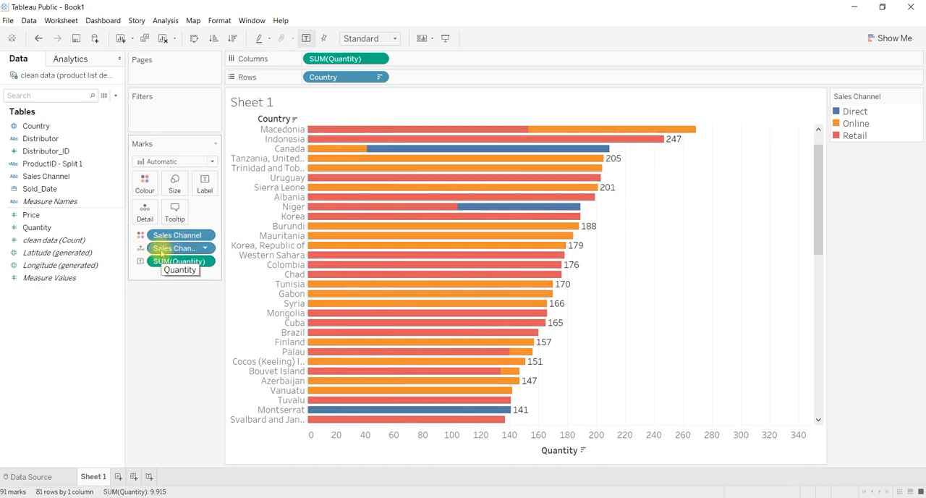
left_click_drag(160, 265, 161, 323)
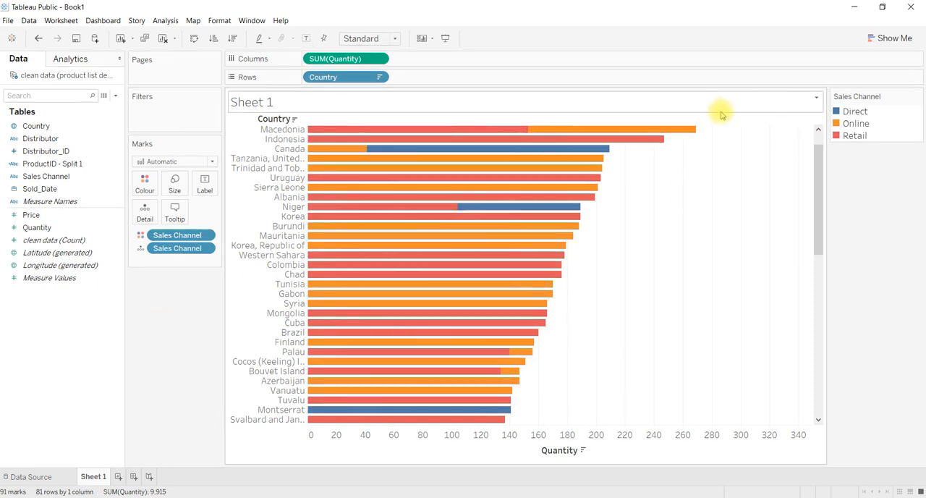
left_click_drag(36, 227, 208, 184)
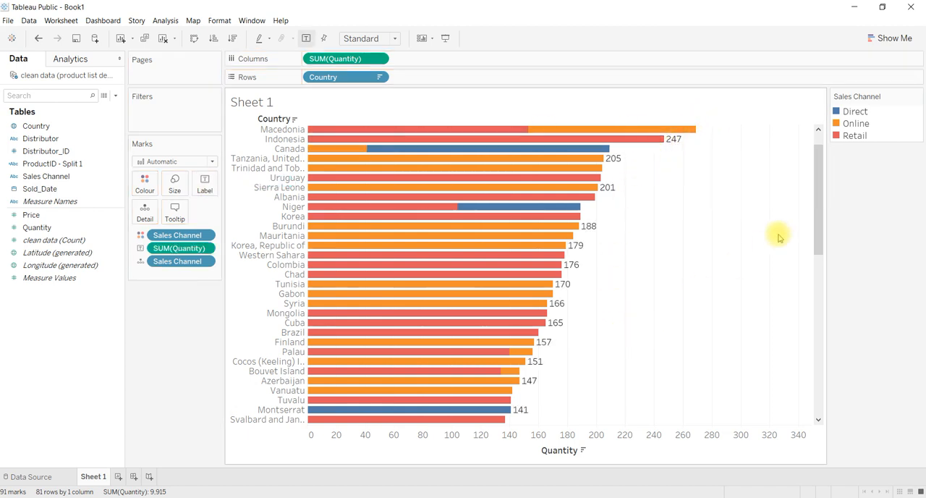
scroll(820, 174, "up", 1)
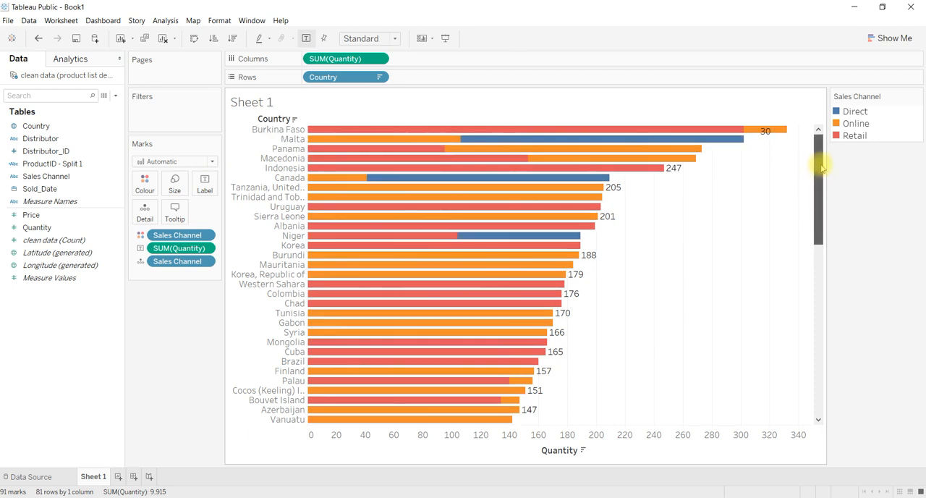